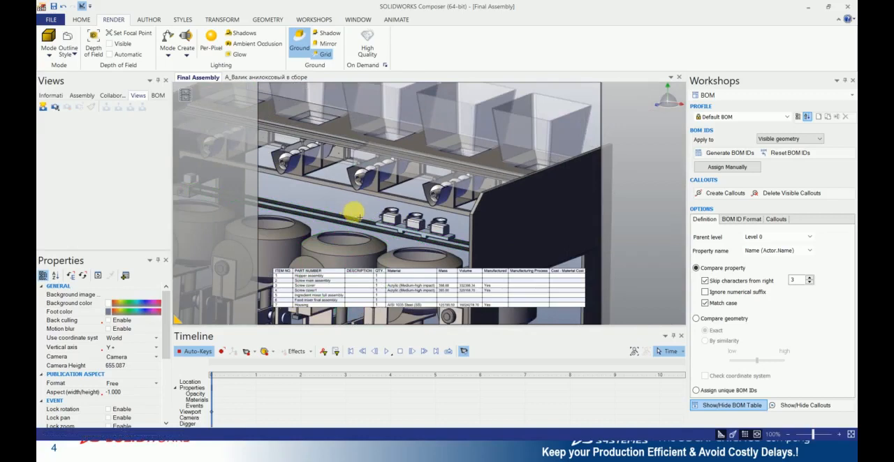
{"action": "scroll", "coordinate": [360, 218], "scroll_direction": "down", "scroll_amount": 2}
{"action": "scroll", "coordinate": [360, 217], "scroll_direction": "up", "scroll_amount": 4}
{"action": "scroll", "coordinate": [359, 217], "scroll_direction": "down", "scroll_amount": 4}
{"action": "scroll", "coordinate": [360, 230], "scroll_direction": "down", "scroll_amount": 1}
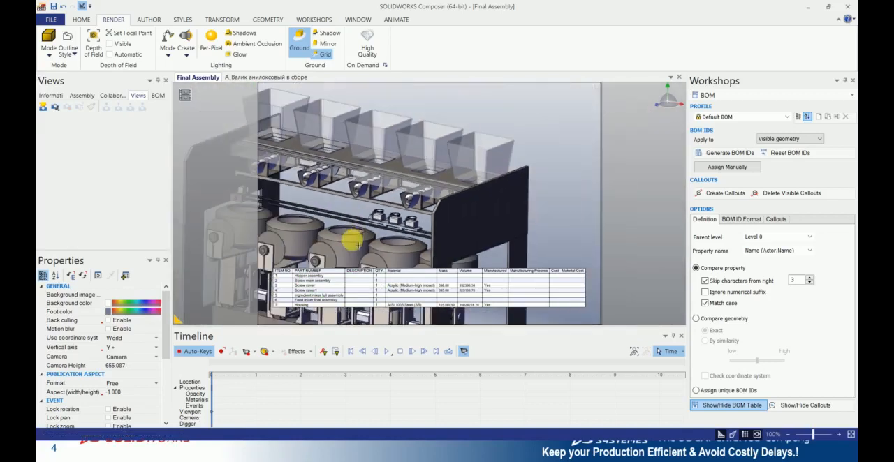
{"action": "scroll", "coordinate": [355, 241], "scroll_direction": "down", "scroll_amount": 3}
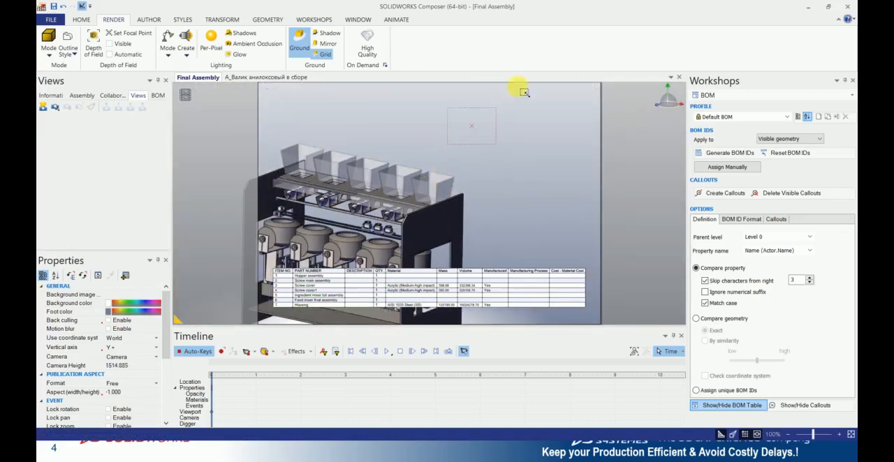
{"action": "middle_click_drag", "start_coordinate": [446, 169], "coordinate": [535, 94]}
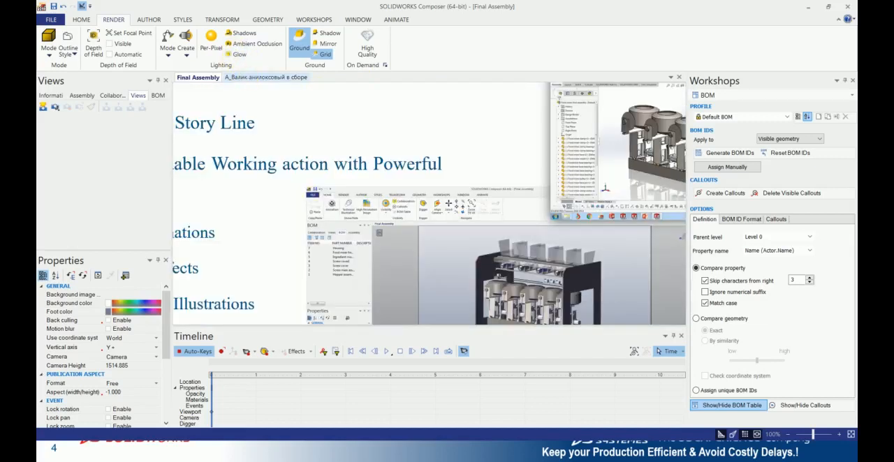
- Switch to the document А_Валик анилоксовый в сборе and view the roller assembly from several angles
{"action": "left_click", "coordinate": [248, 78]}
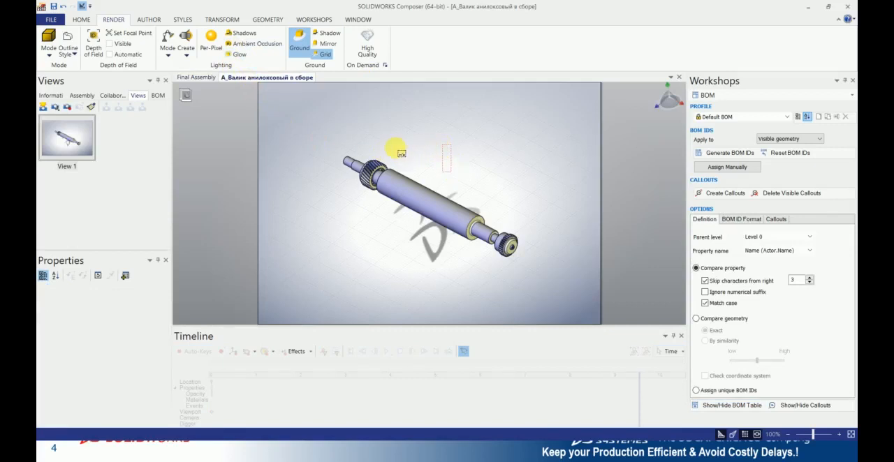
{"action": "left_click_drag", "start_coordinate": [402, 153], "coordinate": [444, 144]}
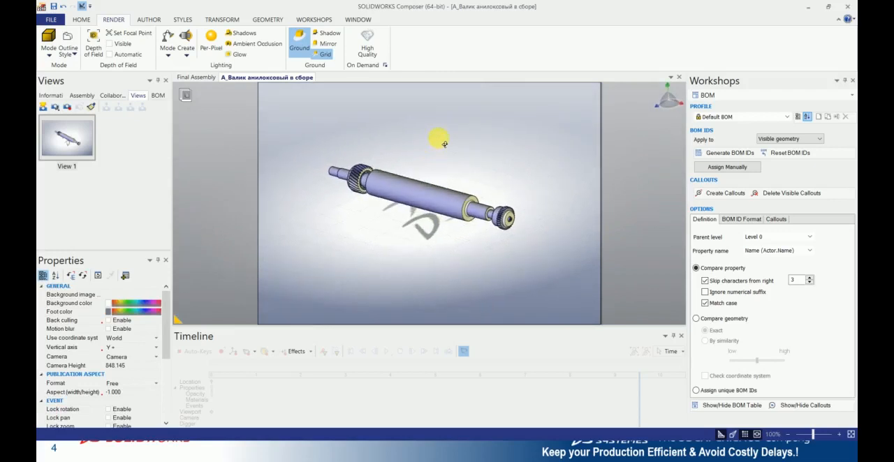
{"action": "mouse_move", "coordinate": [455, 187]}
{"action": "left_mouse_down"}
{"action": "mouse_move", "coordinate": [441, 226]}
{"action": "mouse_move", "coordinate": [471, 190]}
{"action": "mouse_move", "coordinate": [477, 194]}
{"action": "mouse_move", "coordinate": [475, 176]}
{"action": "mouse_move", "coordinate": [461, 176]}
{"action": "mouse_move", "coordinate": [490, 179]}
{"action": "mouse_move", "coordinate": [449, 183]}
{"action": "mouse_move", "coordinate": [425, 174]}
{"action": "mouse_move", "coordinate": [442, 188]}
{"action": "left_mouse_up"}
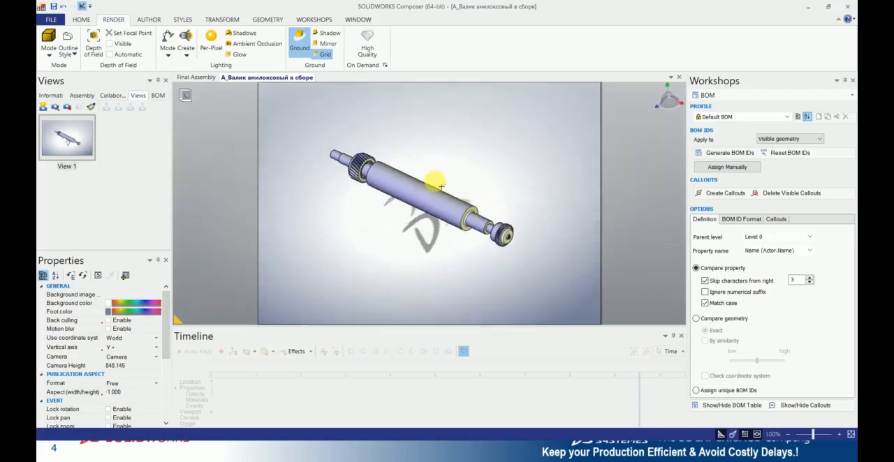
{"action": "left_click", "coordinate": [401, 197]}
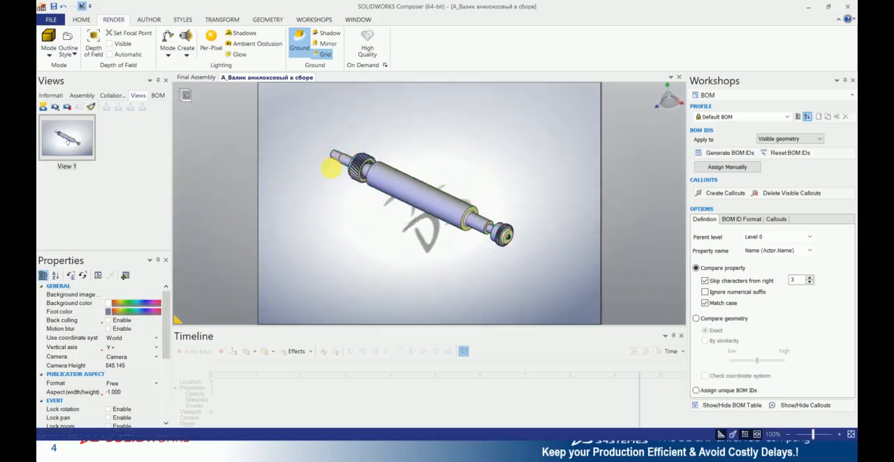
{"action": "left_click_drag", "start_coordinate": [493, 230], "coordinate": [494, 204]}
{"action": "middle_click_drag", "start_coordinate": [495, 204], "coordinate": [485, 208]}
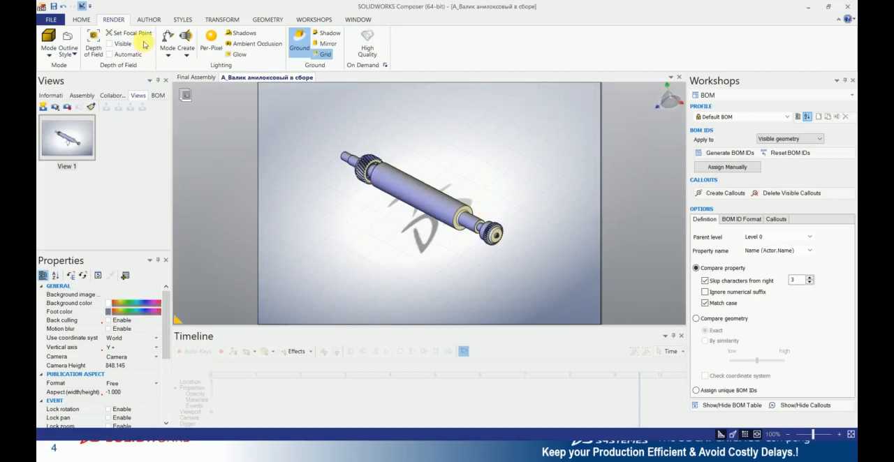
- Preview the roller assembly in the Technical, Flat Technical and Silhouette render modes, and return it to shaded rendering with outlines
{"action": "left_click", "coordinate": [48, 41]}
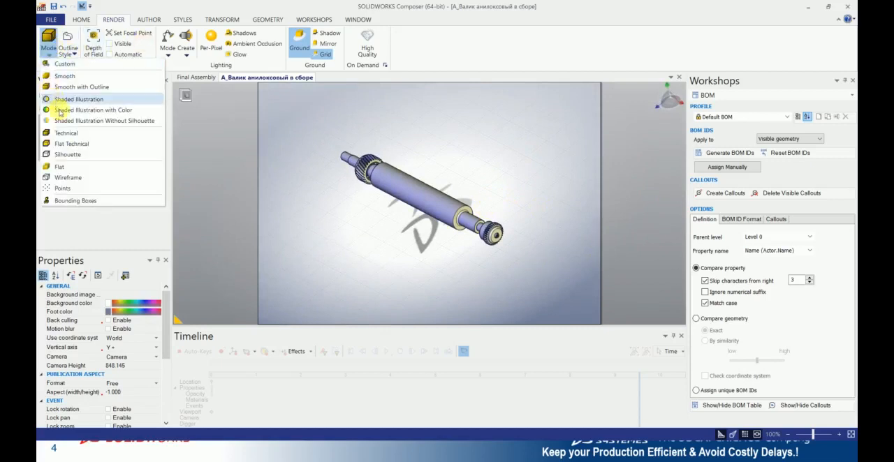
{"action": "left_click", "coordinate": [60, 133]}
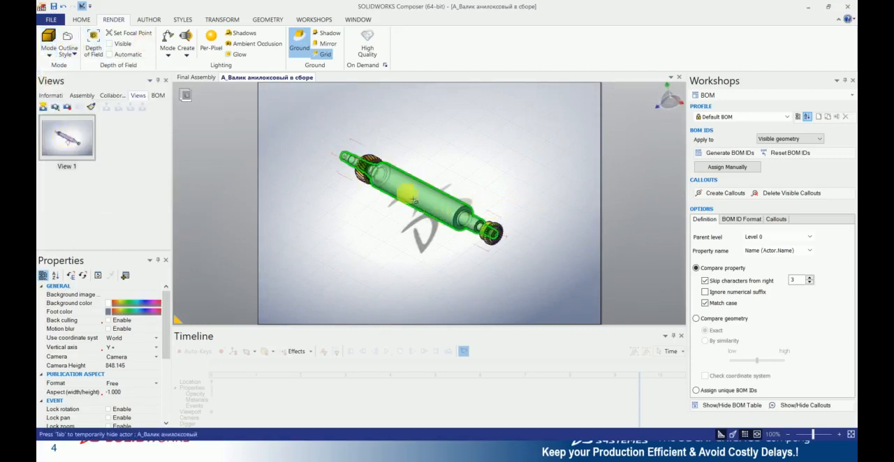
{"action": "left_click", "coordinate": [49, 42]}
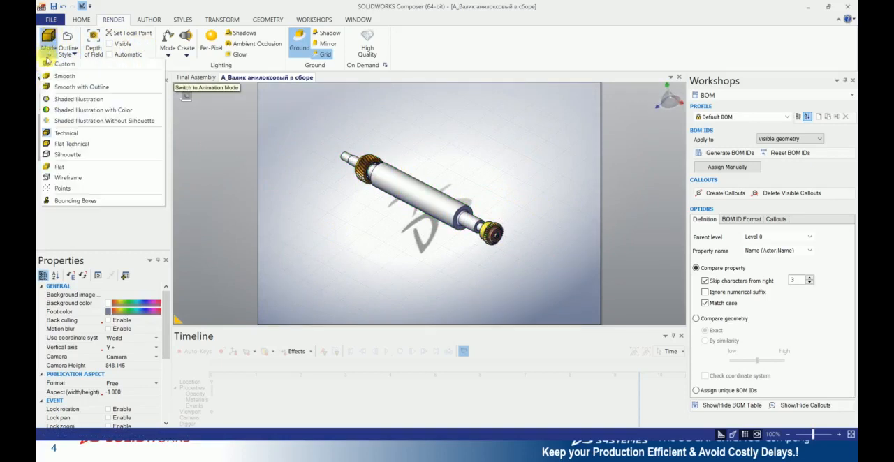
{"action": "left_click", "coordinate": [62, 146]}
{"action": "left_click", "coordinate": [49, 42]}
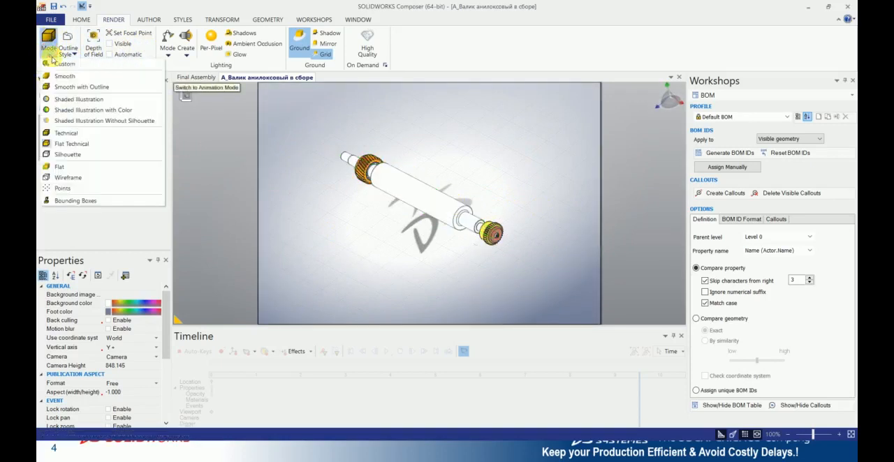
{"action": "left_click", "coordinate": [63, 167]}
{"action": "mouse_move", "coordinate": [429, 225]}
{"action": "middle_mouse_down"}
{"action": "mouse_move", "coordinate": [466, 204]}
{"action": "mouse_move", "coordinate": [429, 221]}
{"action": "middle_mouse_up"}
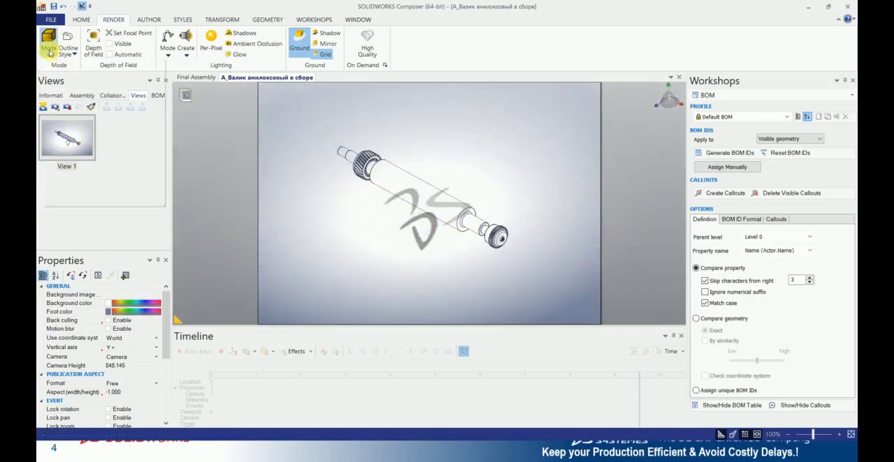
{"action": "left_click", "coordinate": [49, 42]}
{"action": "left_click", "coordinate": [70, 92]}
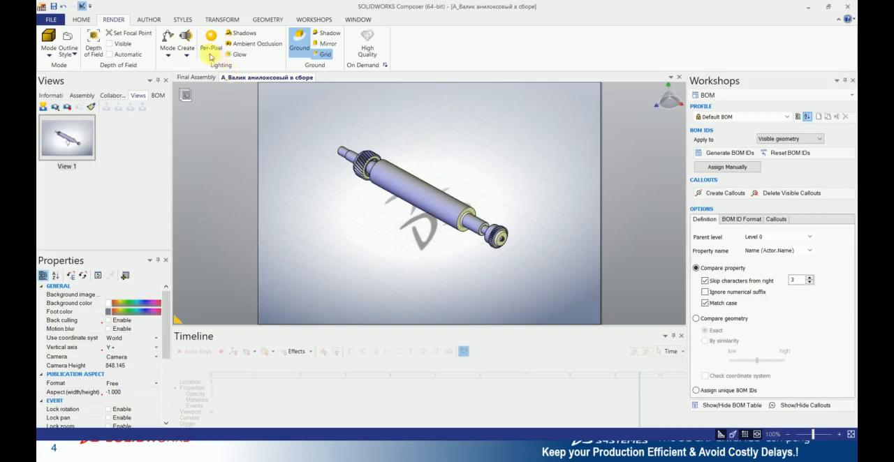
{"action": "left_click", "coordinate": [133, 33]}
{"action": "left_click", "coordinate": [415, 160]}
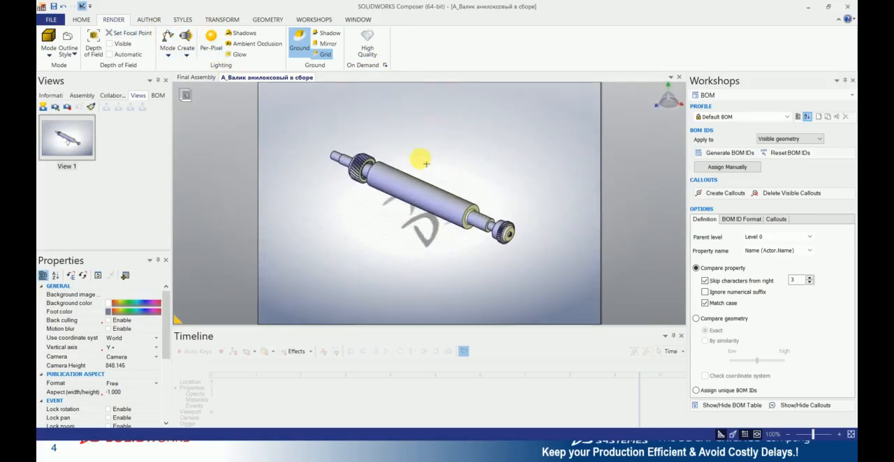
- Apply a Linear explode to all parts of the roller assembly, spreading them apart along the roller's long axis
{"action": "scroll", "coordinate": [469, 169], "scroll_direction": "up", "scroll_amount": 2}
{"action": "scroll", "coordinate": [458, 215], "scroll_direction": "down", "scroll_amount": 3}
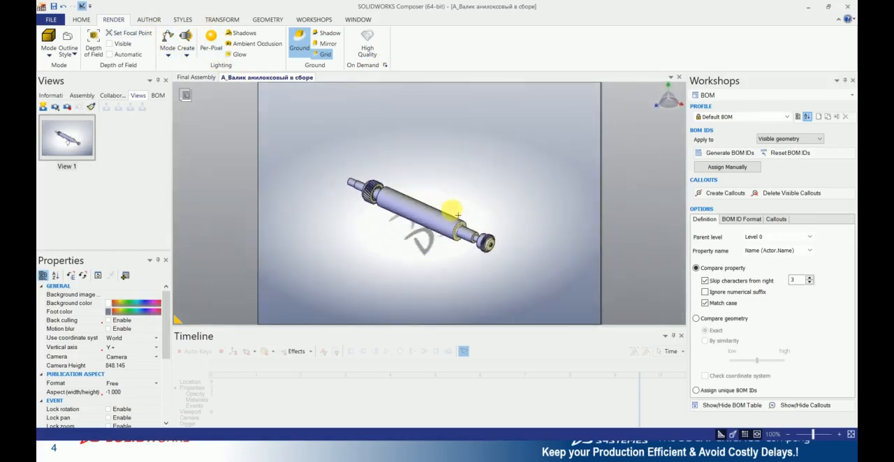
{"action": "mouse_move", "coordinate": [520, 248]}
{"action": "right_mouse_down"}
{"action": "mouse_move", "coordinate": [511, 240]}
{"action": "mouse_move", "coordinate": [534, 257]}
{"action": "right_mouse_up"}
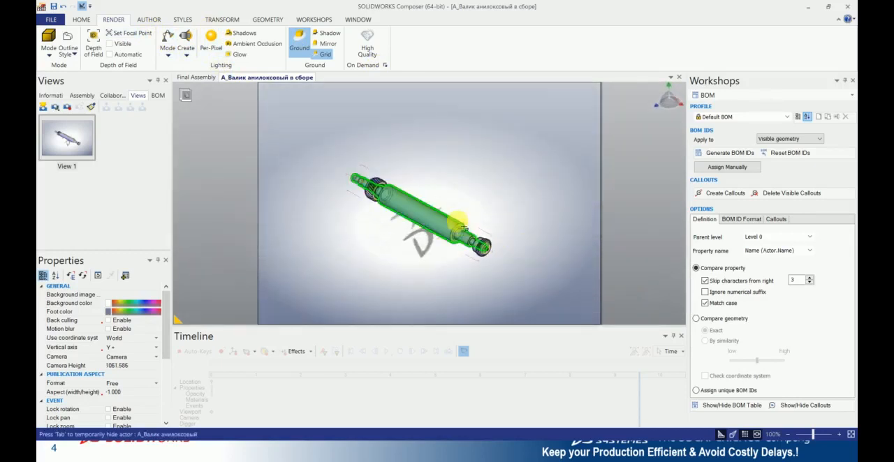
{"action": "middle_click_drag", "start_coordinate": [461, 223], "coordinate": [407, 175]}
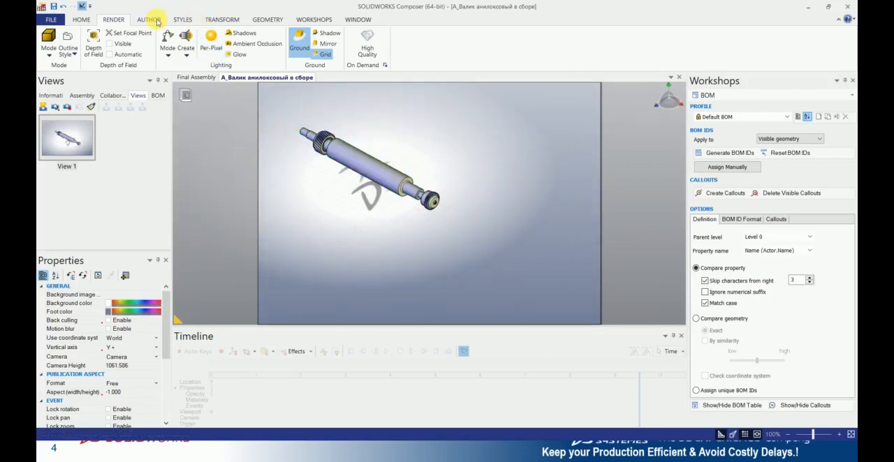
{"action": "left_click", "coordinate": [222, 21]}
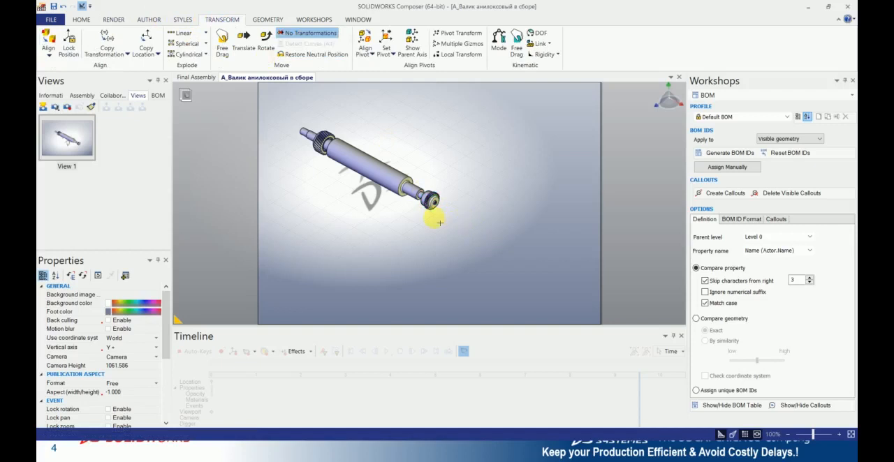
{"action": "left_click", "coordinate": [183, 33]}
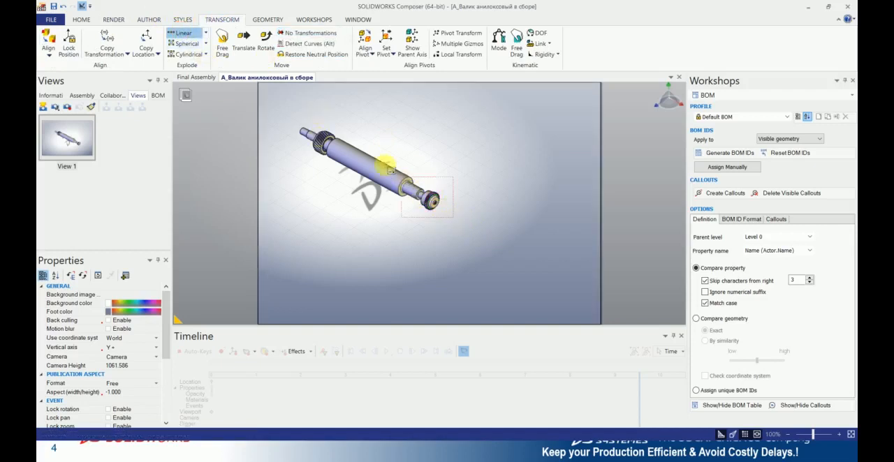
{"action": "left_click_drag", "start_coordinate": [387, 165], "coordinate": [288, 114]}
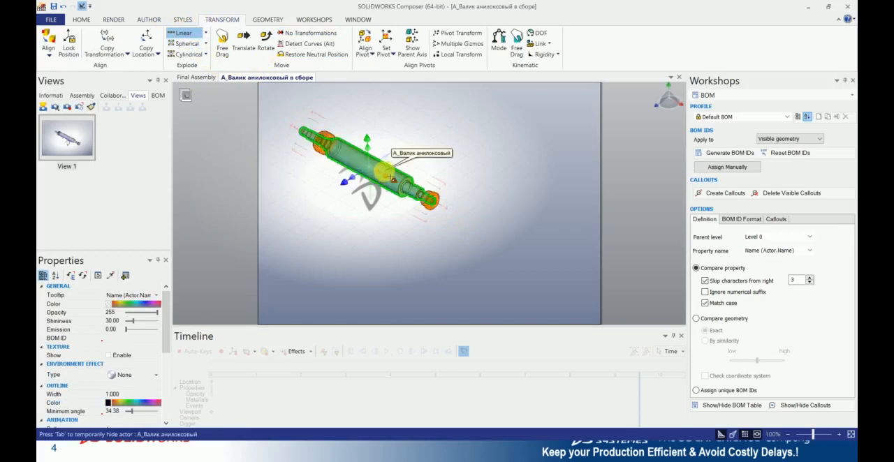
{"action": "left_click_drag", "start_coordinate": [393, 180], "coordinate": [589, 320]}
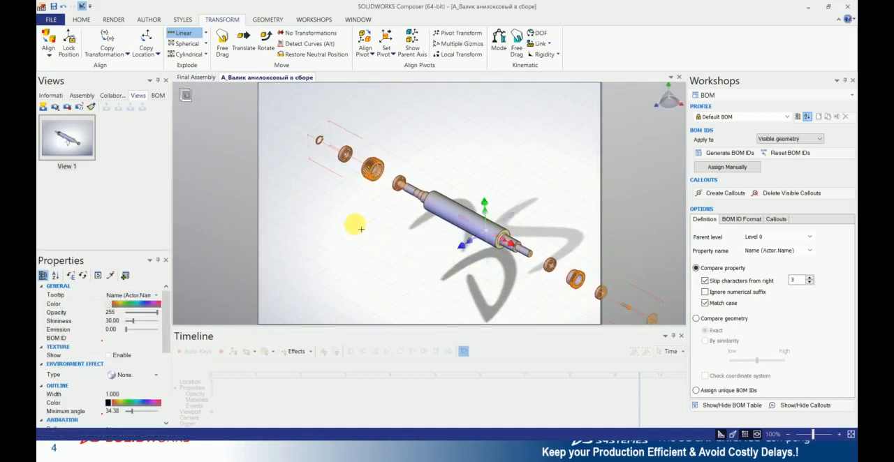
{"action": "scroll", "coordinate": [351, 223], "scroll_direction": "up", "scroll_amount": 3}
{"action": "scroll", "coordinate": [372, 225], "scroll_direction": "down", "scroll_amount": 4}
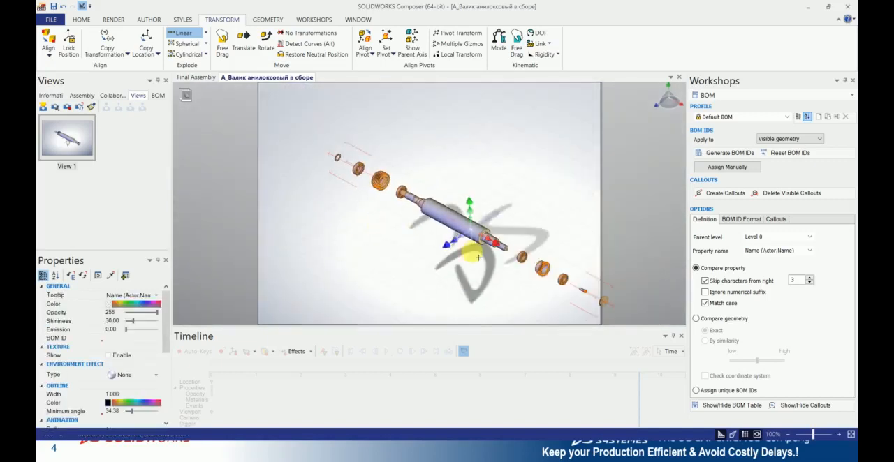
{"action": "middle_click_drag", "start_coordinate": [476, 252], "coordinate": [444, 227]}
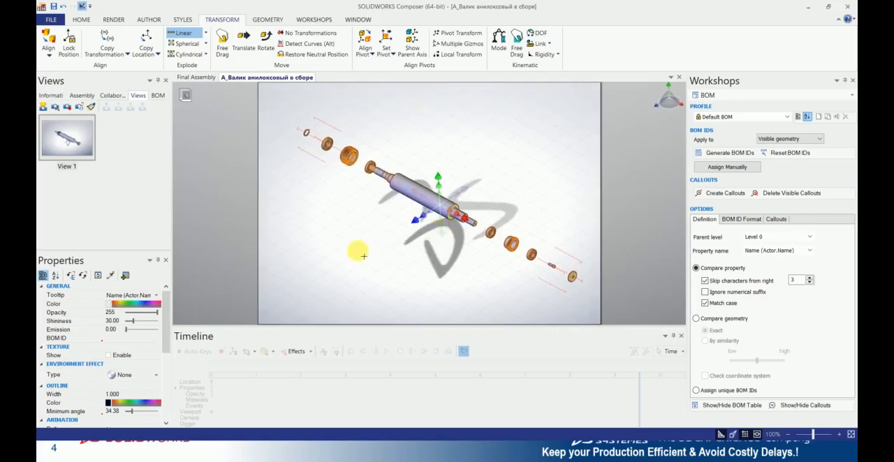
{"action": "left_click", "coordinate": [421, 129]}
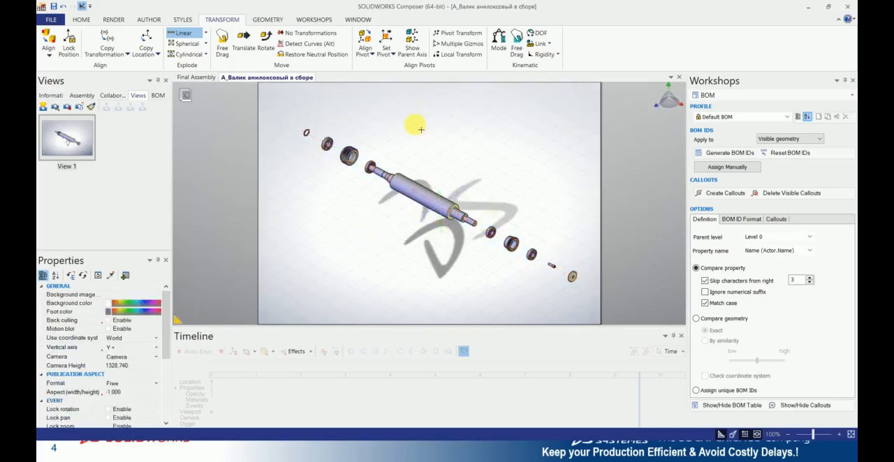
- Save the exploded layout as a new view and compare it with View 1, ending on the exploded view
{"action": "left_click", "coordinate": [42, 106]}
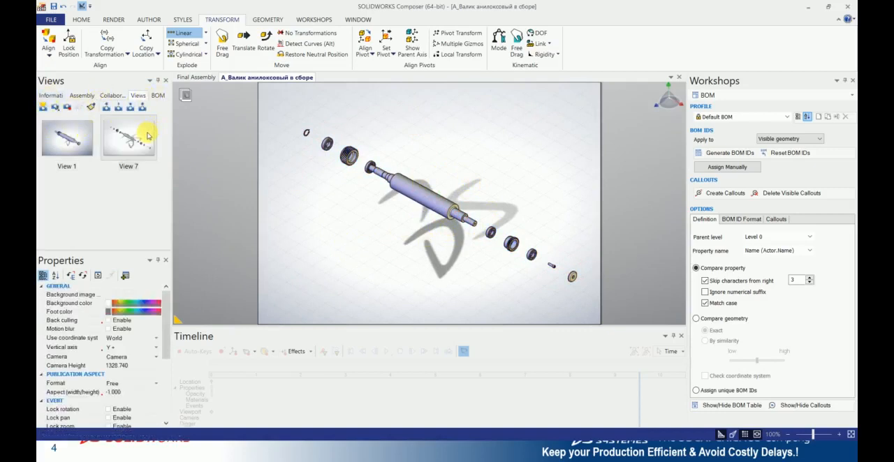
{"action": "left_click", "coordinate": [81, 135]}
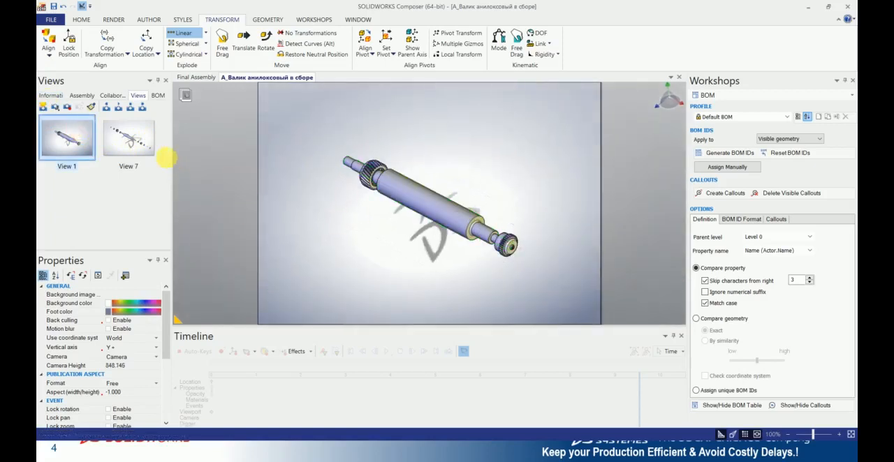
{"action": "left_click", "coordinate": [139, 138]}
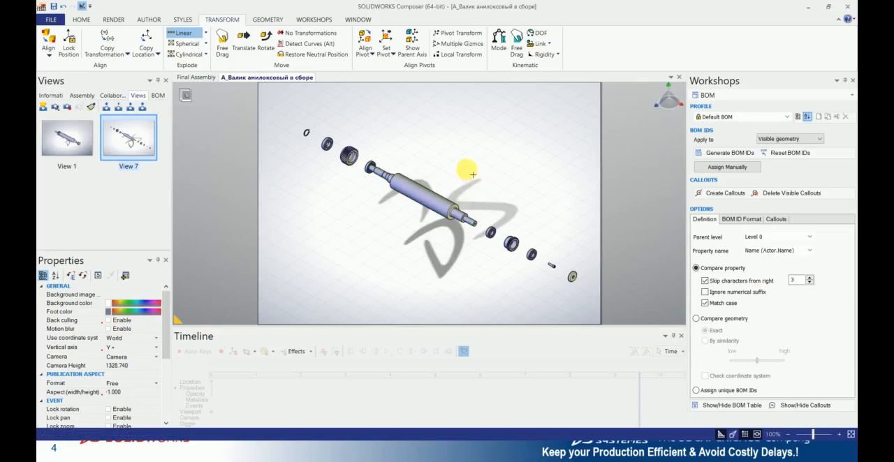
- Add an arrow about 1662 long along the roller axis, pointing from the large gear to the outermost end ring, and enable its background gradient
{"action": "left_click", "coordinate": [149, 19]}
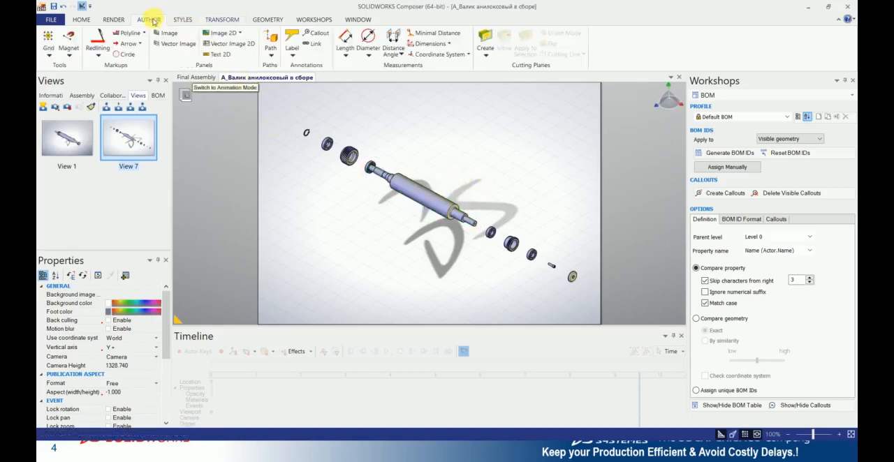
{"action": "left_click", "coordinate": [128, 44]}
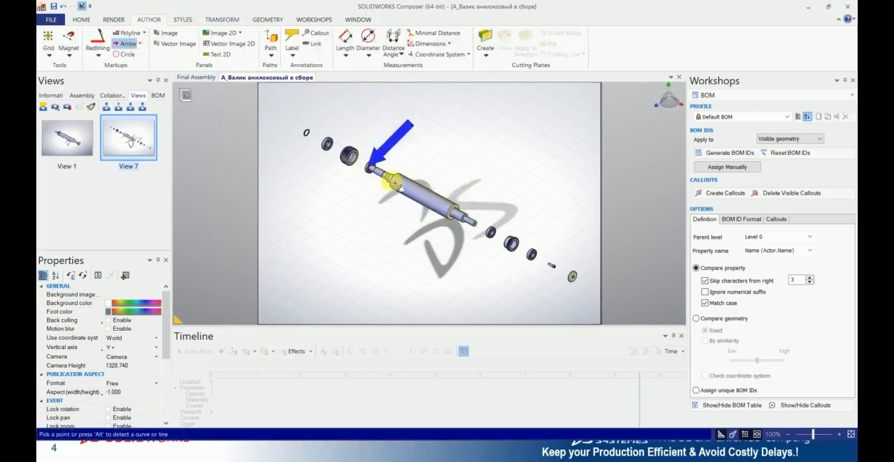
{"action": "left_click", "coordinate": [572, 278]}
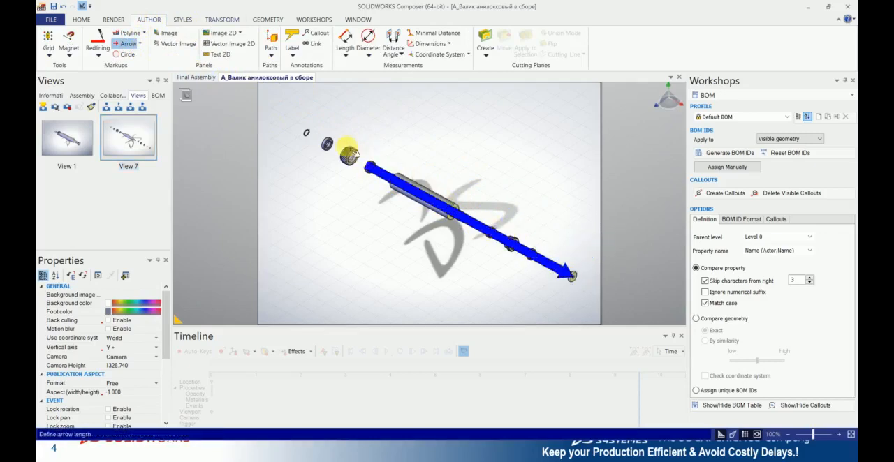
{"action": "key", "text": "alt"}
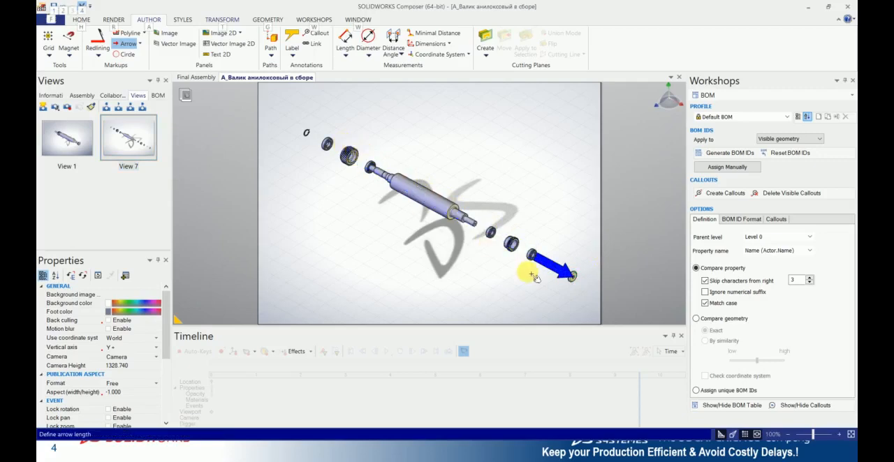
{"action": "left_click", "coordinate": [362, 166]}
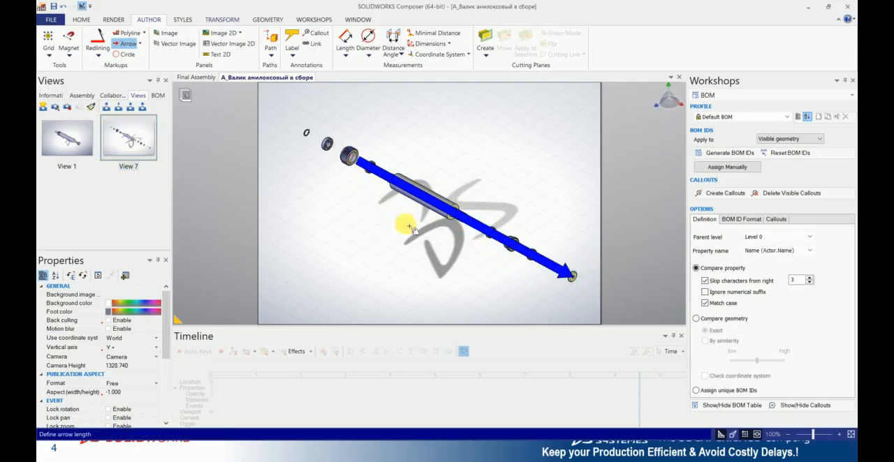
{"action": "key", "text": "Escape"}
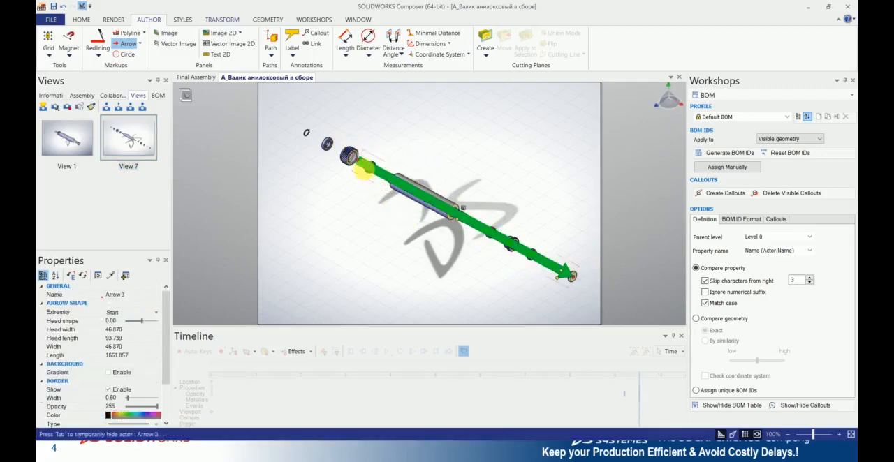
{"action": "left_click", "coordinate": [108, 374]}
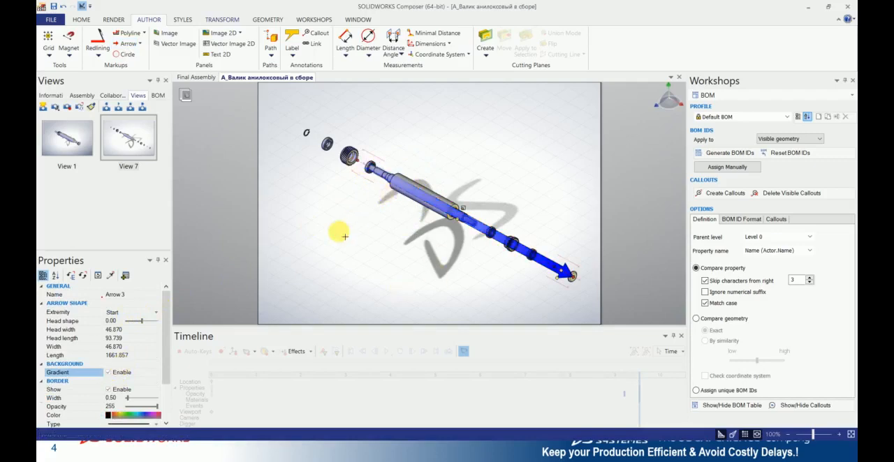
- Deselect the arrow and save the exploded roller layout with its axis arrow as a new view
{"action": "left_click", "coordinate": [561, 290]}
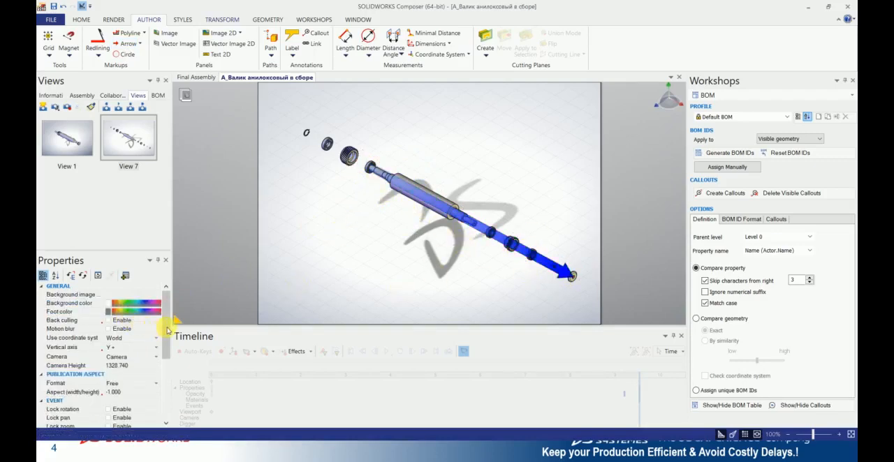
{"action": "left_click_drag", "start_coordinate": [168, 330], "coordinate": [165, 373]}
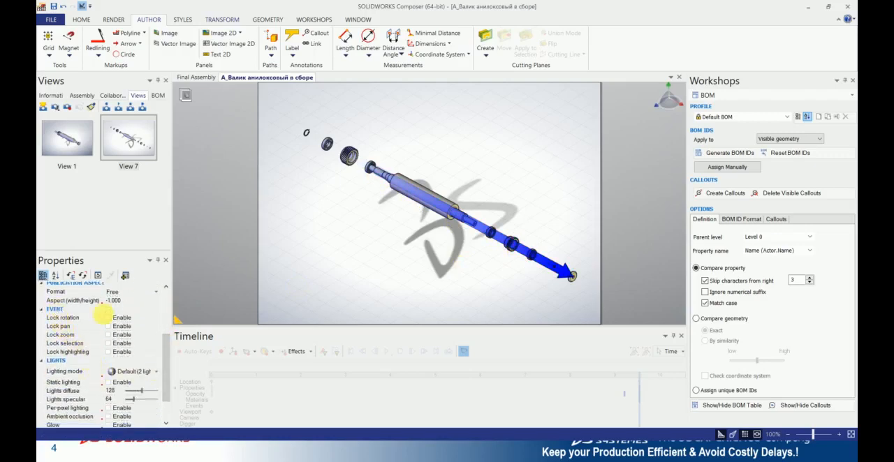
{"action": "left_click_drag", "start_coordinate": [167, 340], "coordinate": [168, 292]}
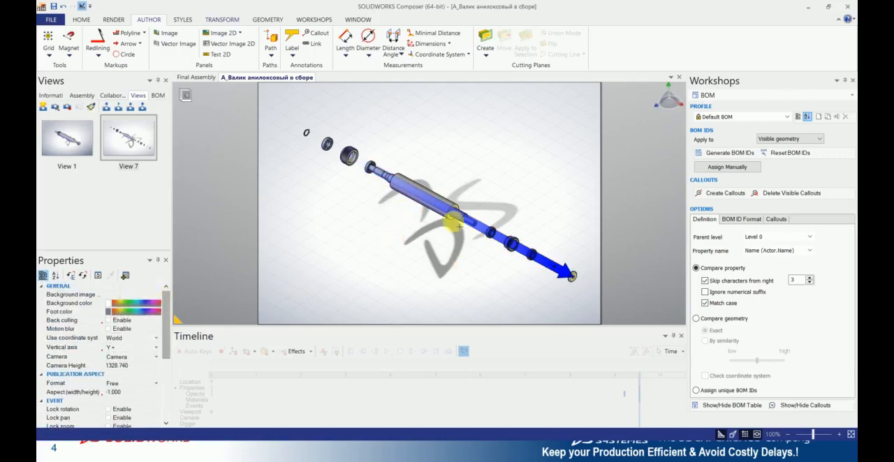
{"action": "left_click", "coordinate": [485, 229]}
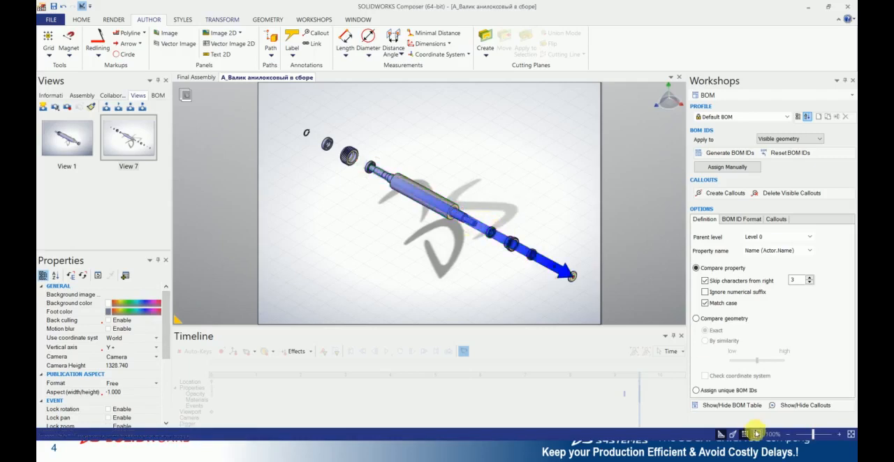
{"action": "left_click", "coordinate": [42, 108]}
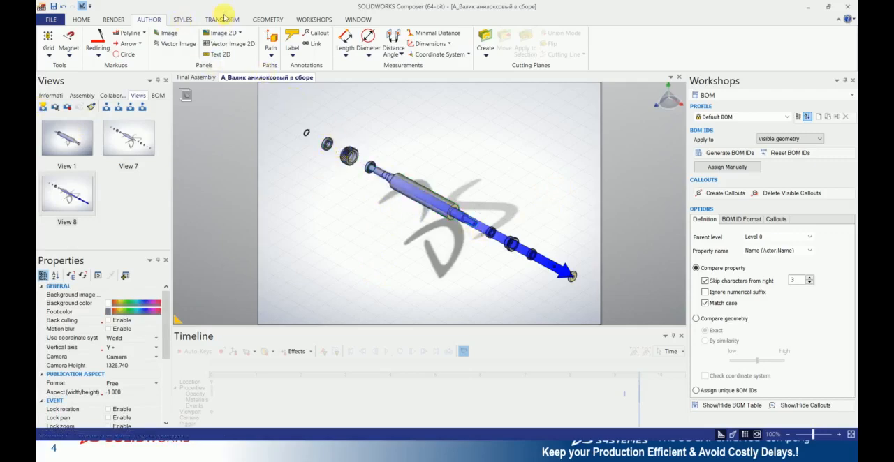
- Show the BOM table below the exploded roller, fit the whole assembly above it, and save the layout as a new view
{"action": "left_click", "coordinate": [307, 20]}
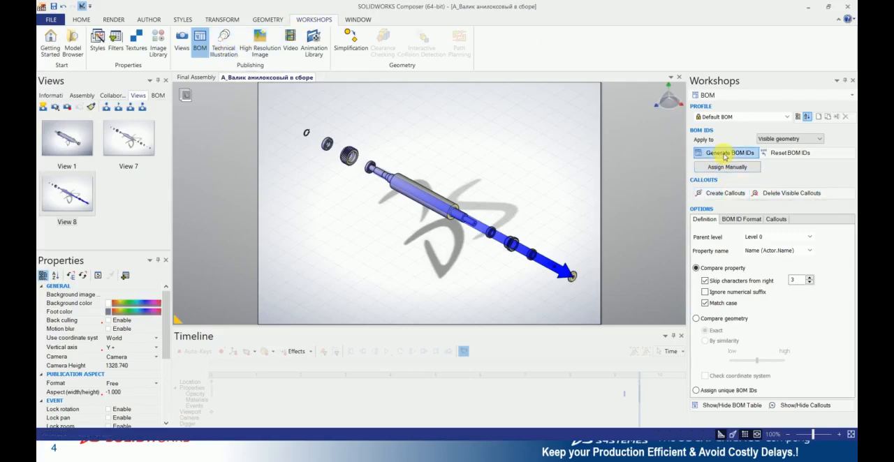
{"action": "left_click", "coordinate": [741, 405]}
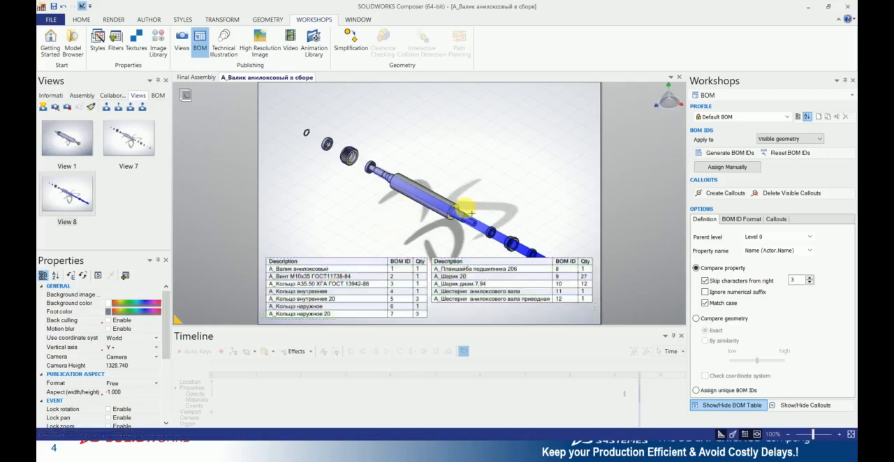
{"action": "scroll", "coordinate": [466, 212], "scroll_direction": "up", "scroll_amount": 3}
{"action": "scroll", "coordinate": [556, 223], "scroll_direction": "down", "scroll_amount": 3}
{"action": "scroll", "coordinate": [551, 217], "scroll_direction": "down", "scroll_amount": 3}
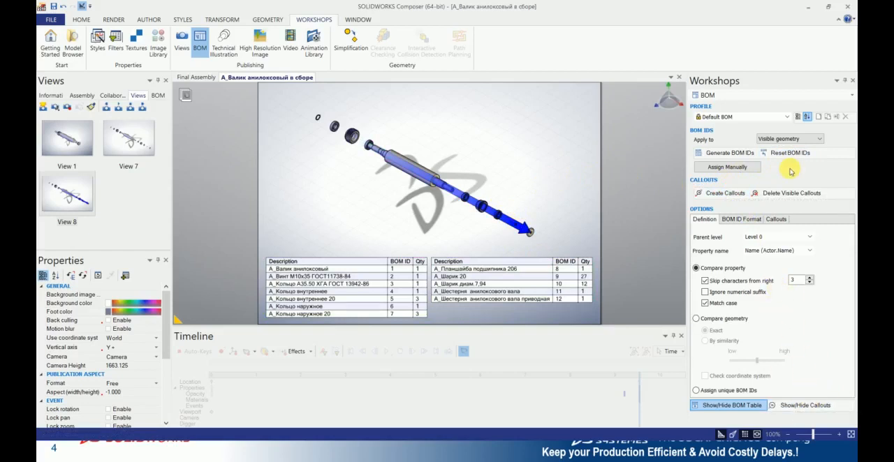
{"action": "left_click", "coordinate": [44, 108]}
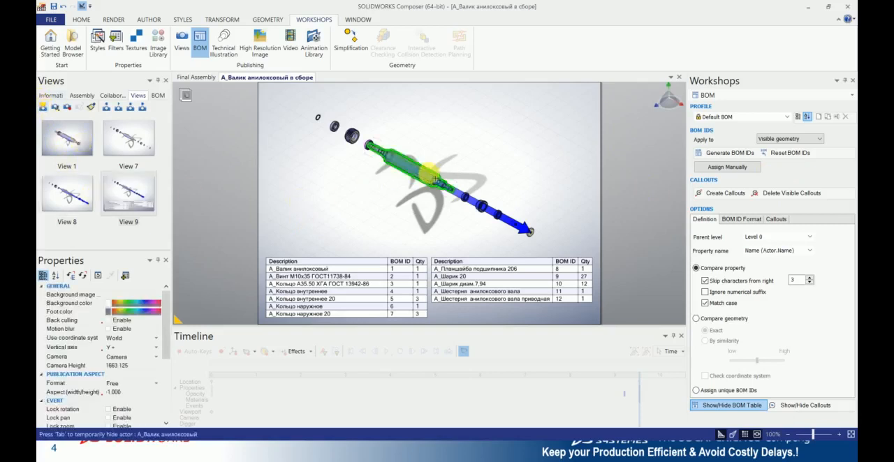
{"action": "left_click", "coordinate": [765, 96]}
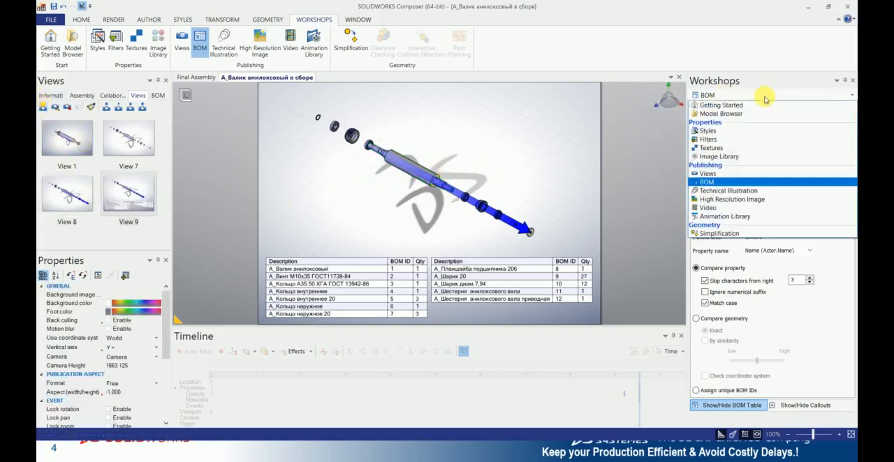
{"action": "left_click", "coordinate": [762, 99]}
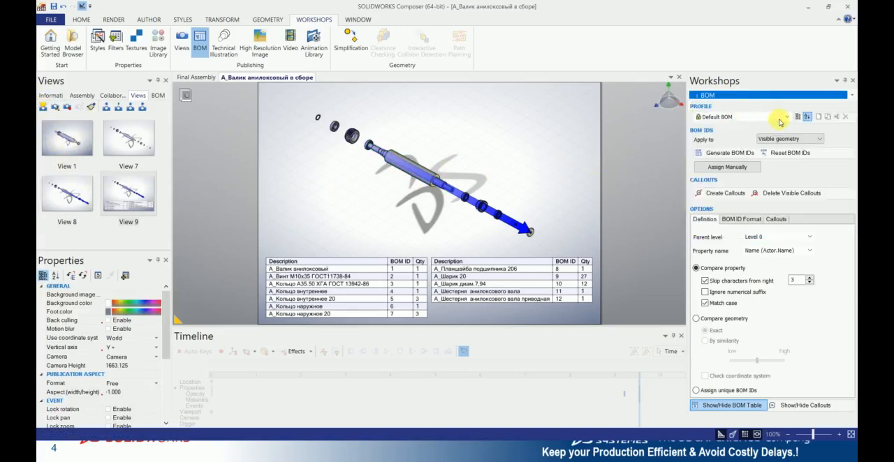
{"action": "left_click", "coordinate": [853, 98]}
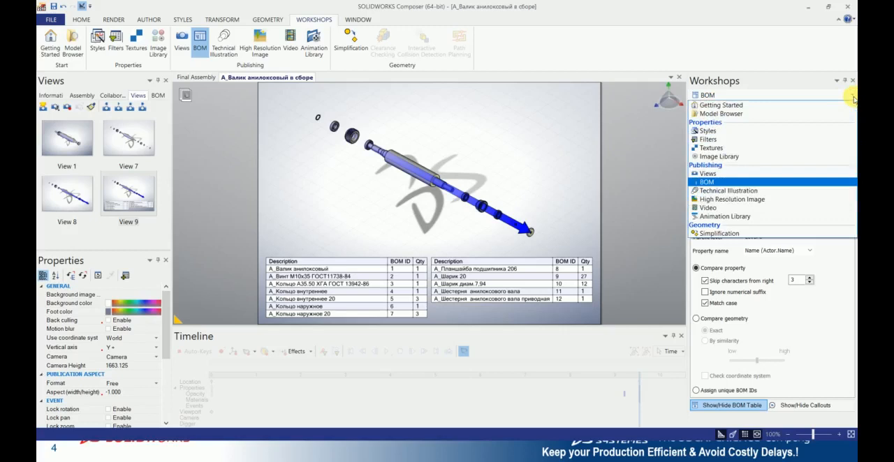
{"action": "left_click", "coordinate": [806, 96]}
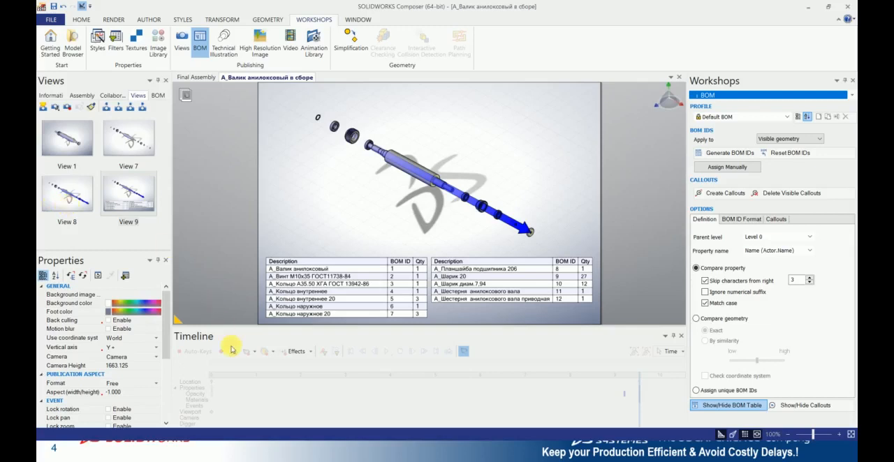
- Switch to Animation mode and place Views 1, 7, 8 and 9 on the timeline at about 2, 4, 6 and 8 seconds
{"action": "left_click", "coordinate": [185, 97]}
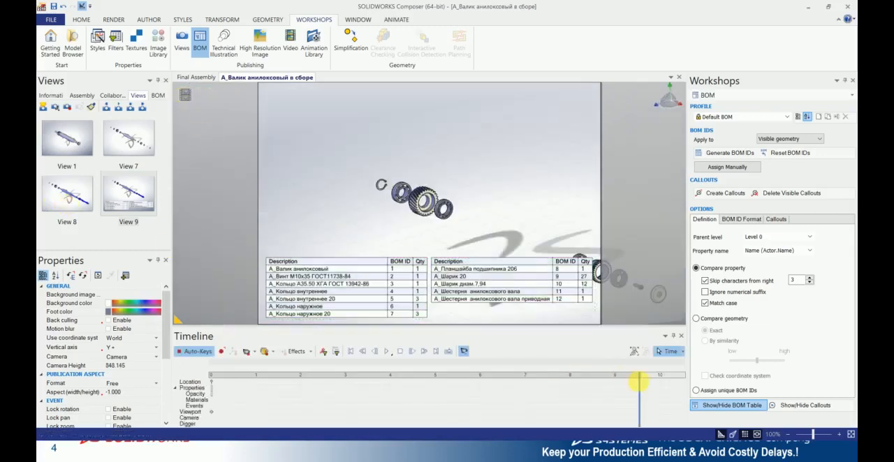
{"action": "left_click_drag", "start_coordinate": [399, 395], "coordinate": [226, 382]}
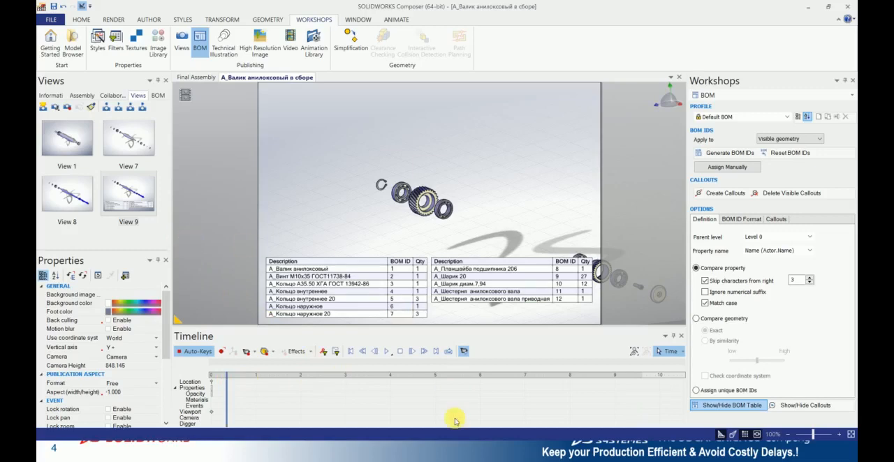
{"action": "left_click_drag", "start_coordinate": [66, 148], "coordinate": [298, 406]}
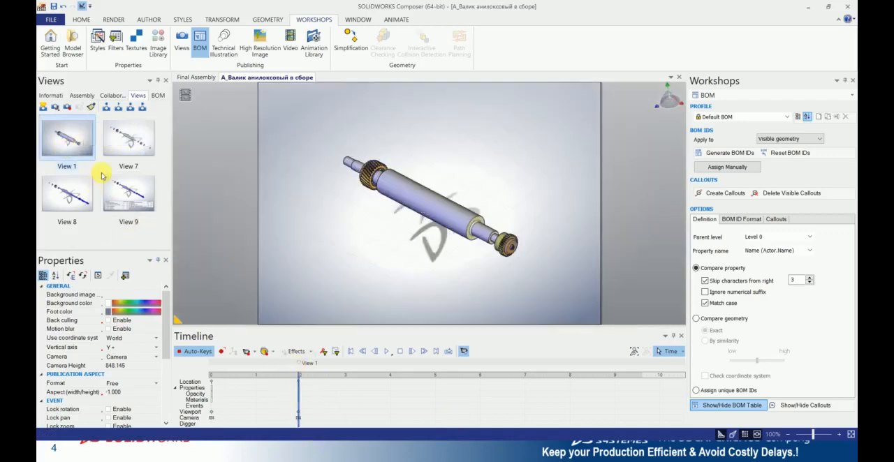
{"action": "left_click_drag", "start_coordinate": [127, 143], "coordinate": [385, 402]}
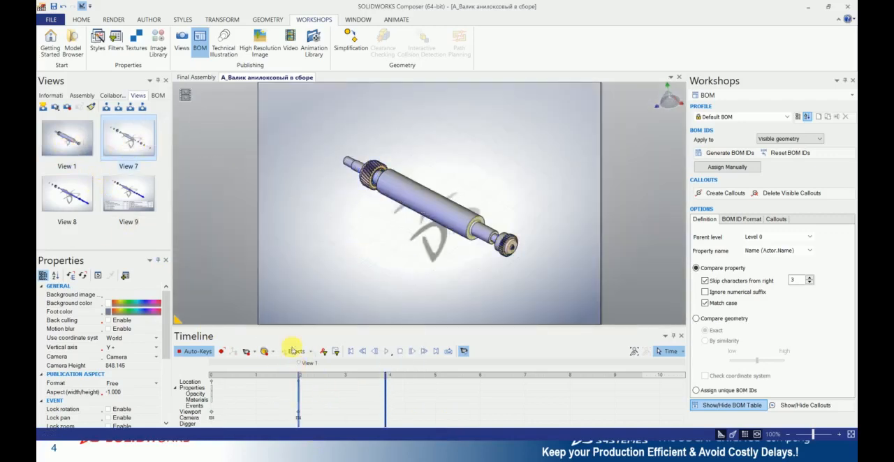
{"action": "left_click_drag", "start_coordinate": [68, 198], "coordinate": [480, 408]}
{"action": "left_click_drag", "start_coordinate": [129, 190], "coordinate": [567, 404]}
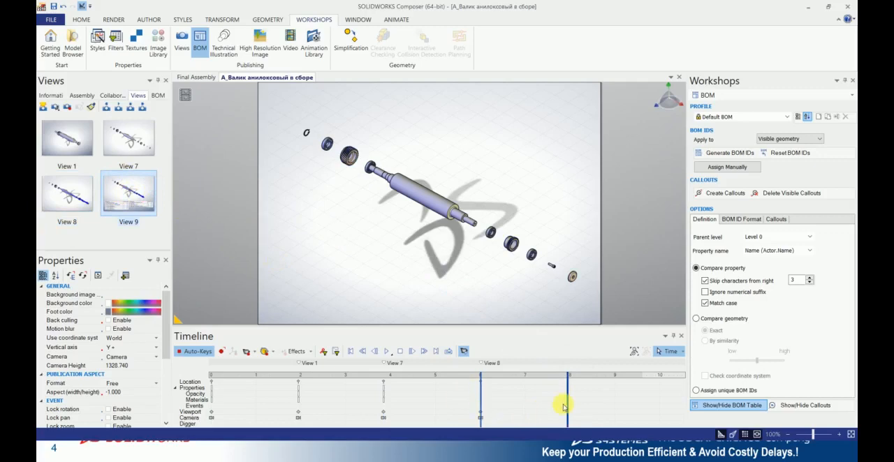
- Scrub the timeline back to its start and play the roller explode animation through to the end
{"action": "left_click", "coordinate": [389, 353]}
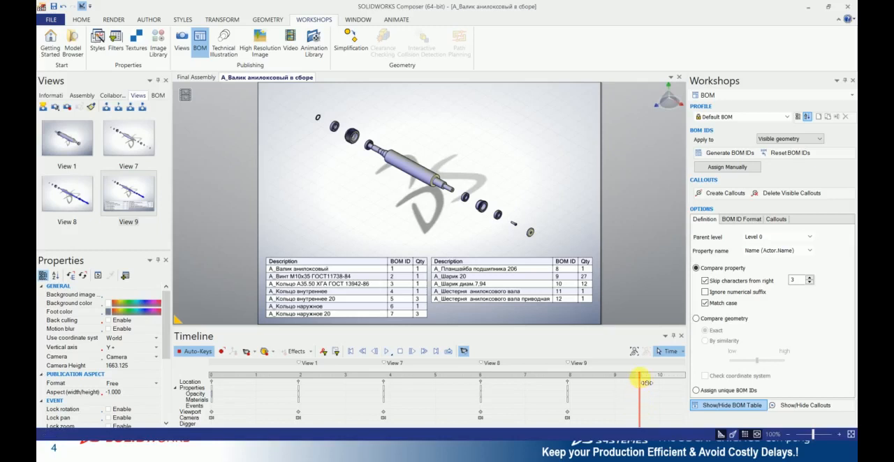
{"action": "left_click", "coordinate": [275, 377]}
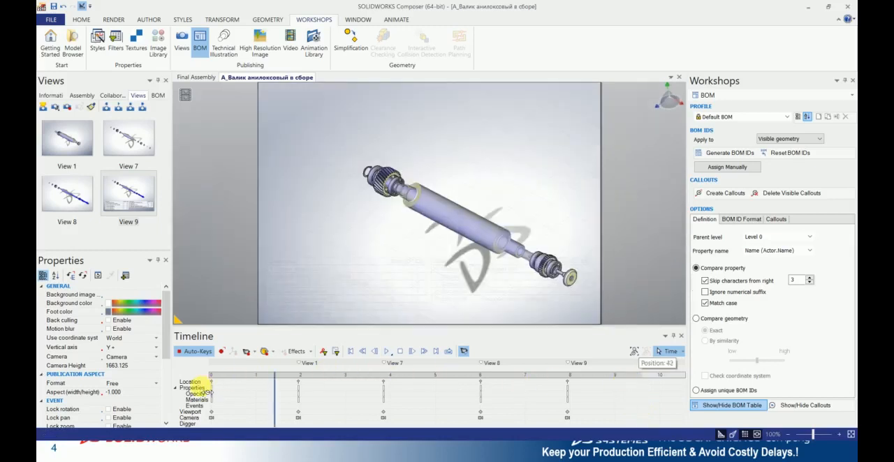
{"action": "left_click", "coordinate": [209, 389]}
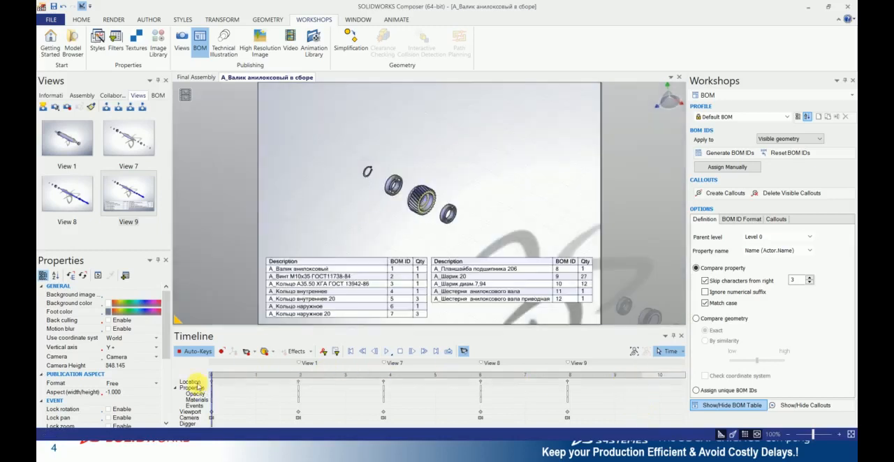
{"action": "left_click", "coordinate": [388, 353]}
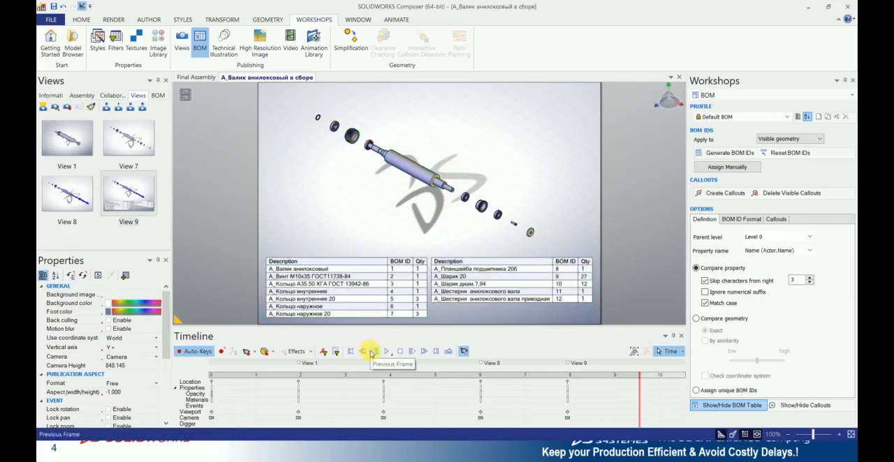
- Switch to the slide show, advance to the Highlights slide, and return to SOLIDWORKS Composer
{"action": "key", "text": "alt+Tab"}
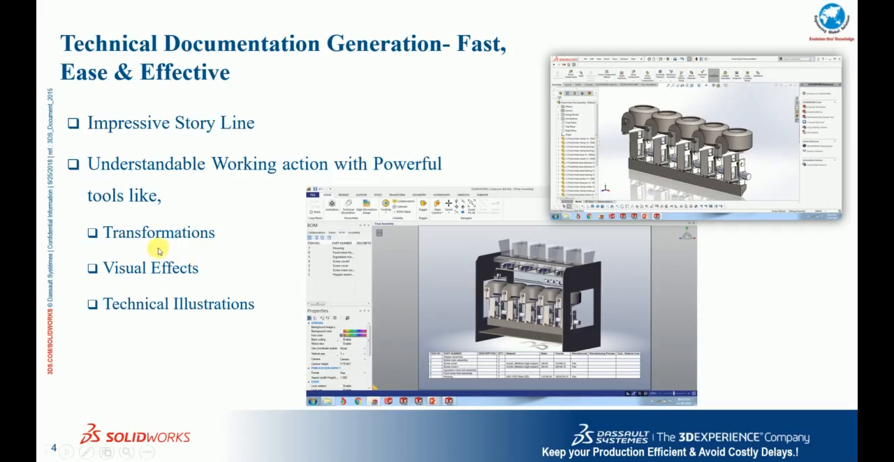
{"action": "left_click", "coordinate": [158, 250]}
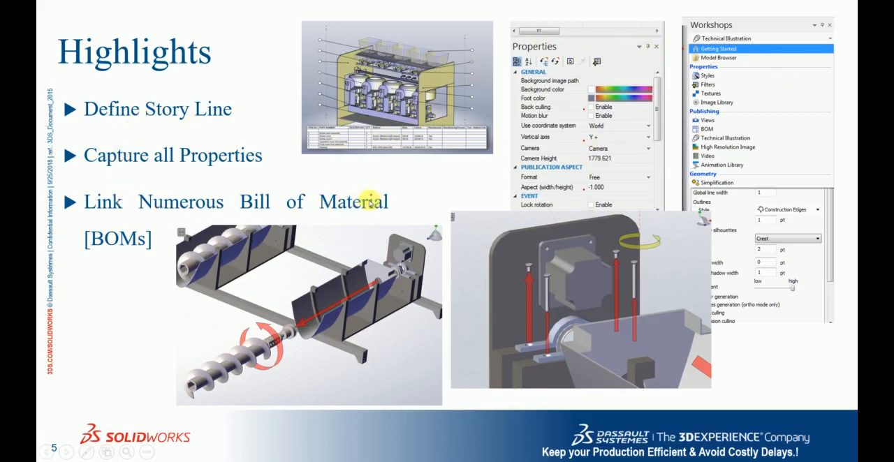
{"action": "key", "text": "alt+Tab"}
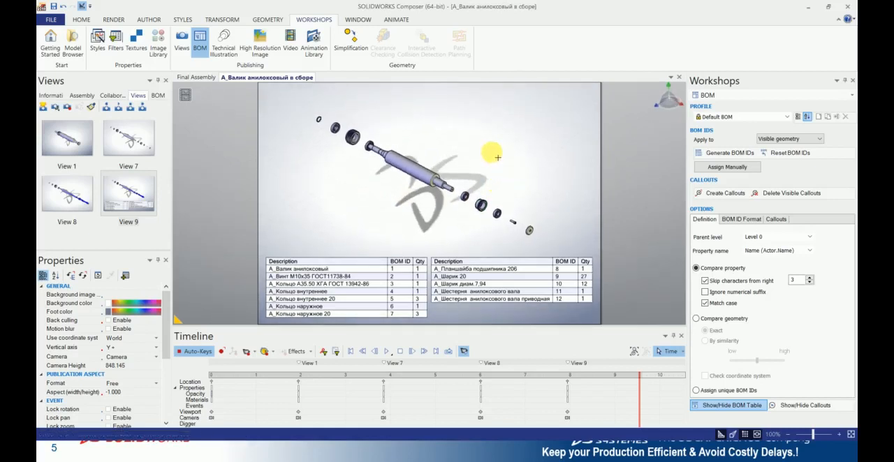
- Open the Digger in the empty area above the exploded roller and aim it at the small gear beyond the shaft's lower end
{"action": "key", "text": "space"}
{"action": "left_click_drag", "start_coordinate": [495, 118], "coordinate": [532, 101]}
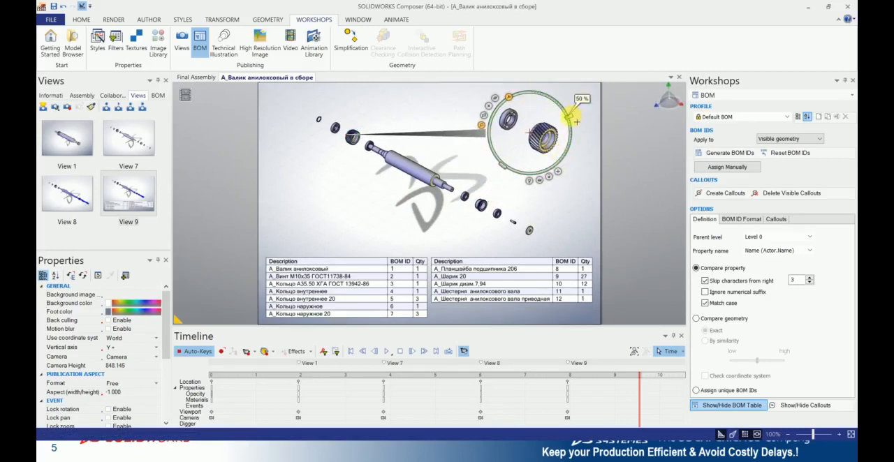
{"action": "left_click_drag", "start_coordinate": [558, 172], "coordinate": [488, 210]}
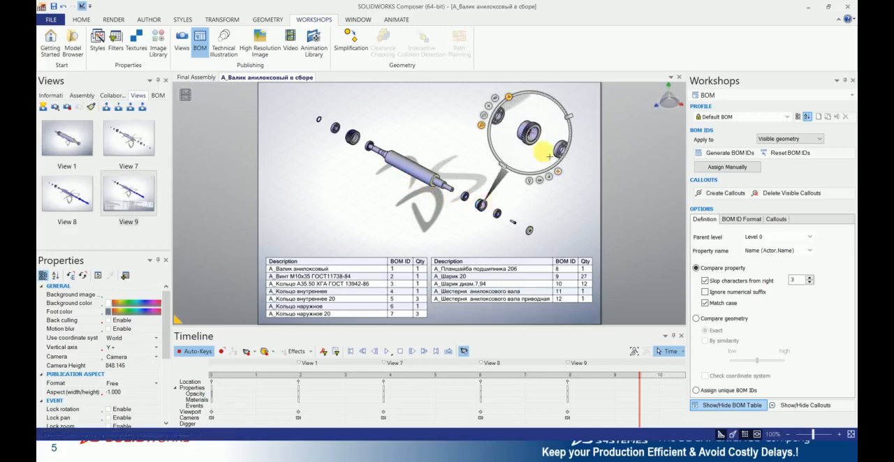
- Preview the small gear area in two other Digger modes, adjusting the percentage around the ring
{"action": "left_click", "coordinate": [495, 97]}
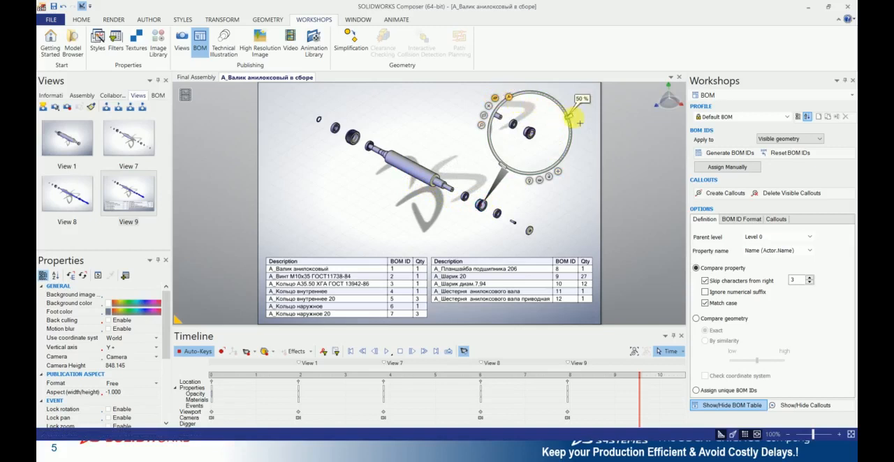
{"action": "left_click_drag", "start_coordinate": [575, 120], "coordinate": [573, 177]}
{"action": "left_click", "coordinate": [489, 106]}
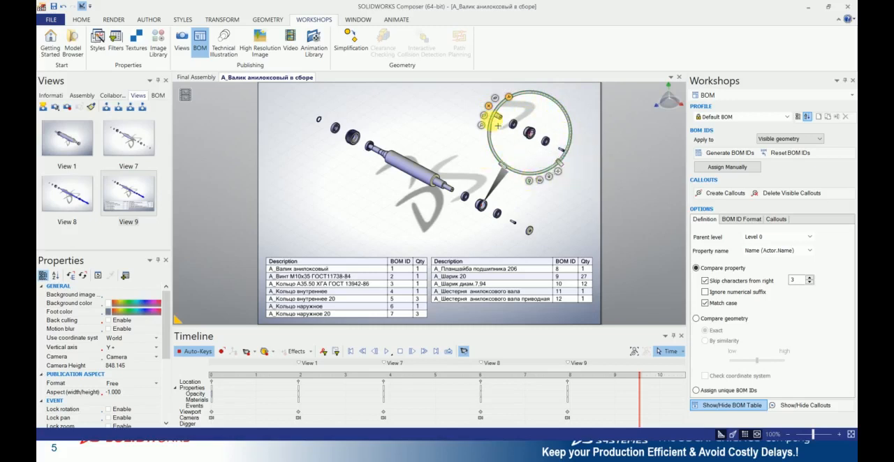
- Magnify the small gear in the Digger and capture the picture as a 2D image
{"action": "left_click_drag", "start_coordinate": [498, 126], "coordinate": [552, 94]}
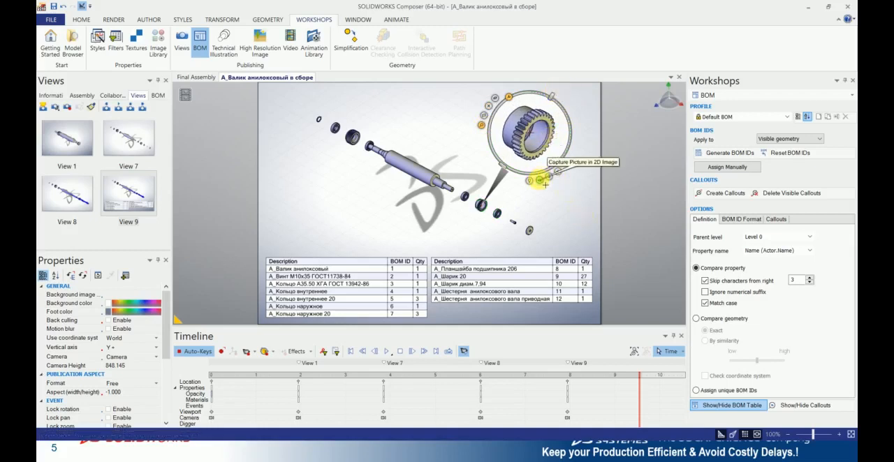
{"action": "left_click", "coordinate": [541, 181]}
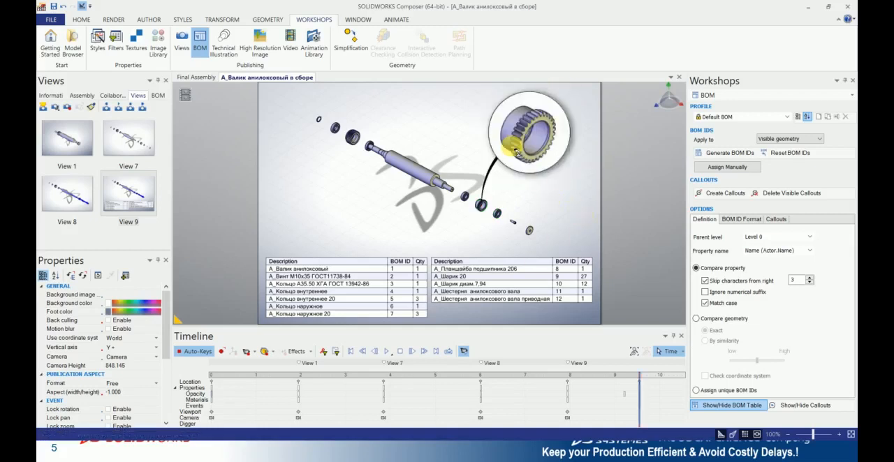